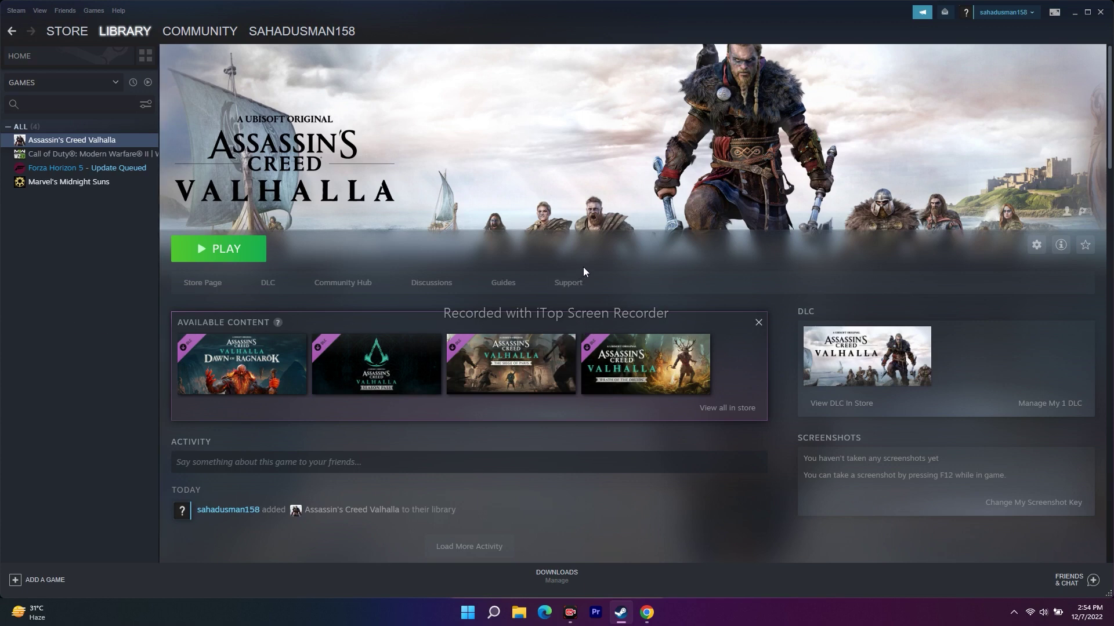
# Open Assassin's Creed Valhalla's install folder through Steam's Properties > Local Files > Browse.
pyautogui.rightClick(72, 140)
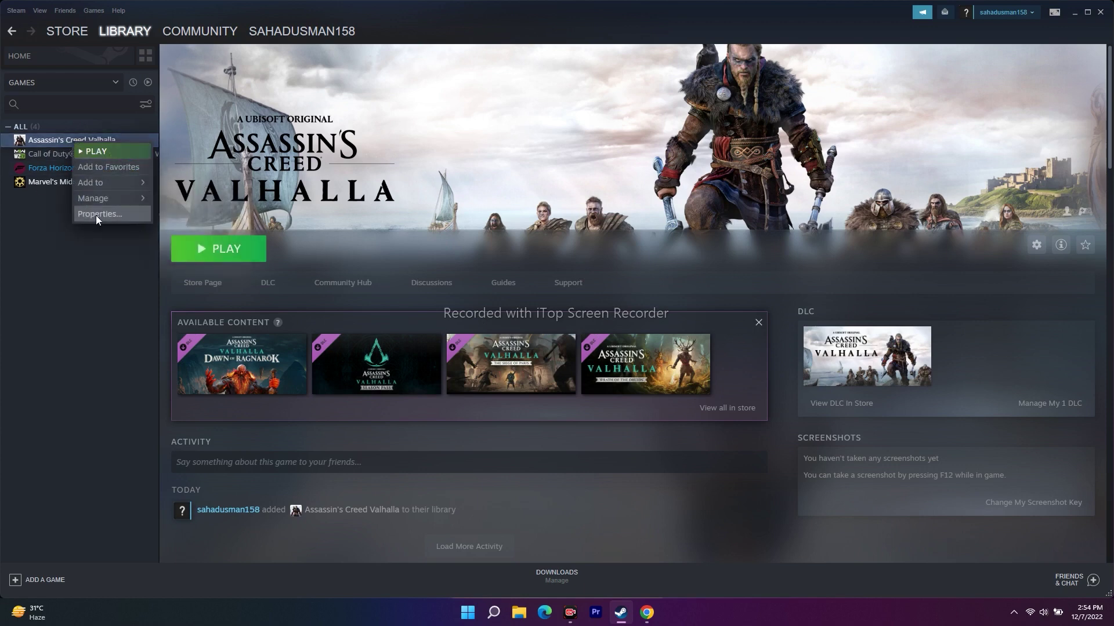
pyautogui.click(96, 214)
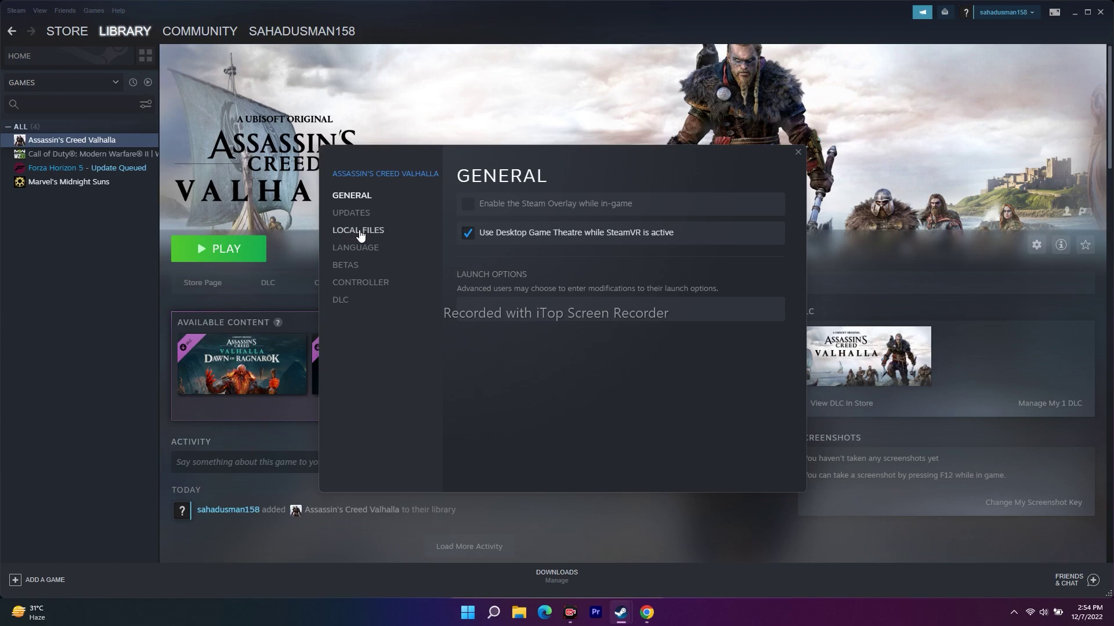
pyautogui.click(360, 231)
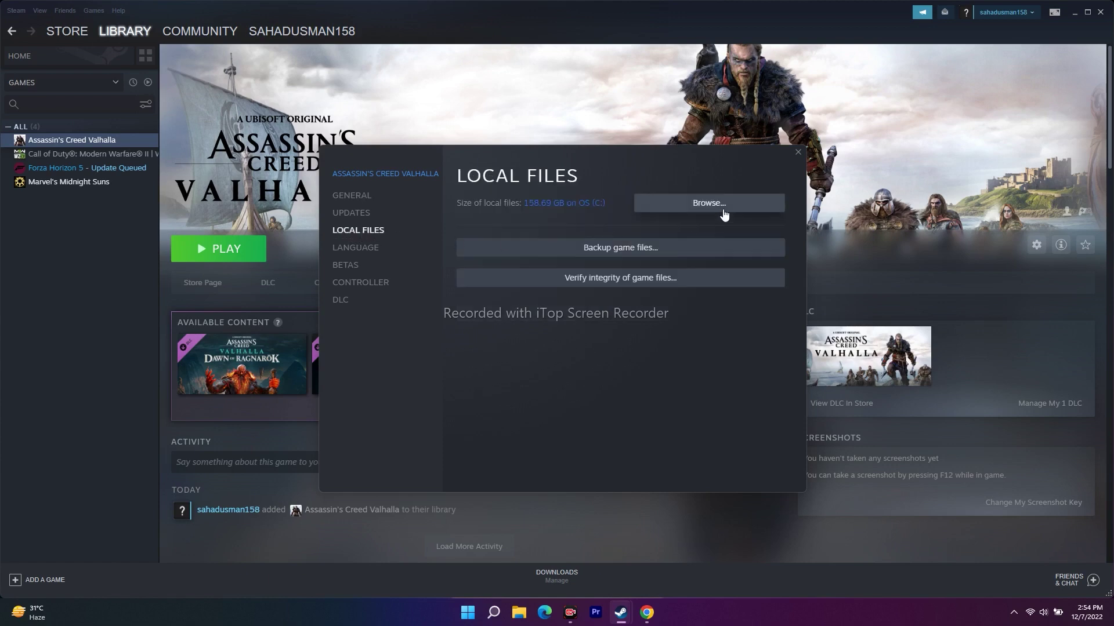
pyautogui.click(725, 212)
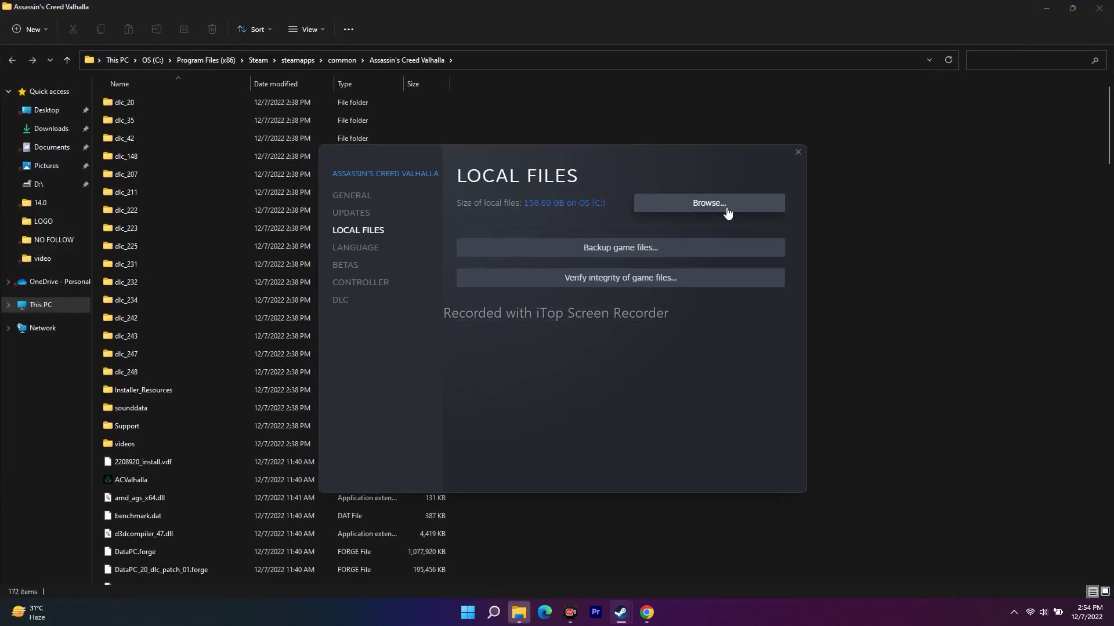
pyautogui.click(901, 243)
# Open the Properties window of the ACValhalla application in the game folder.
pyautogui.scroll(-3, 525, 205)
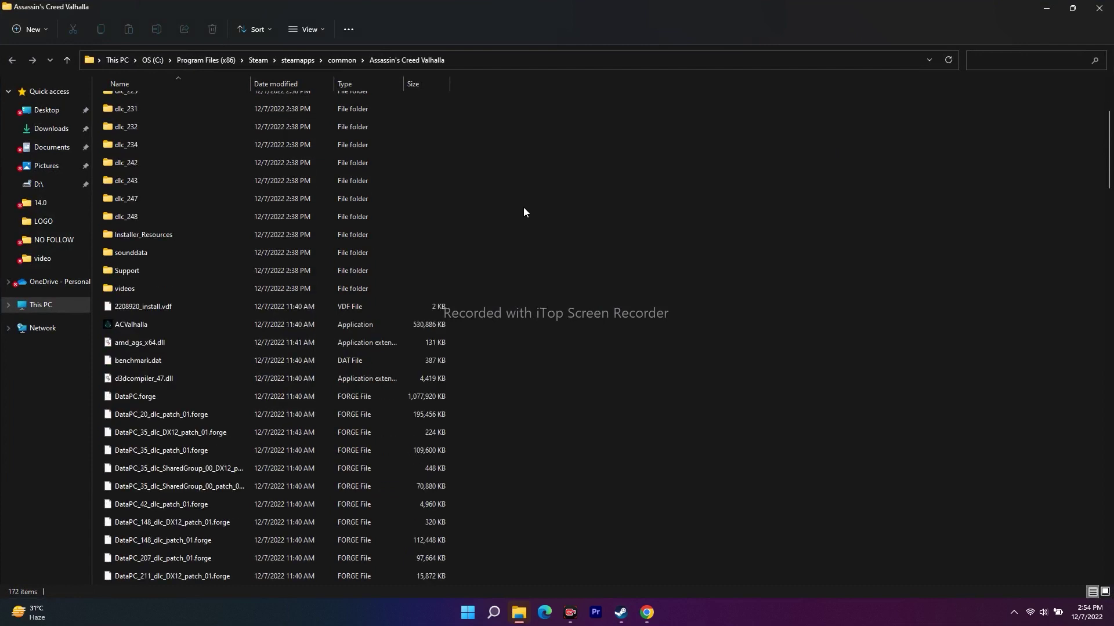
pyautogui.click(151, 325)
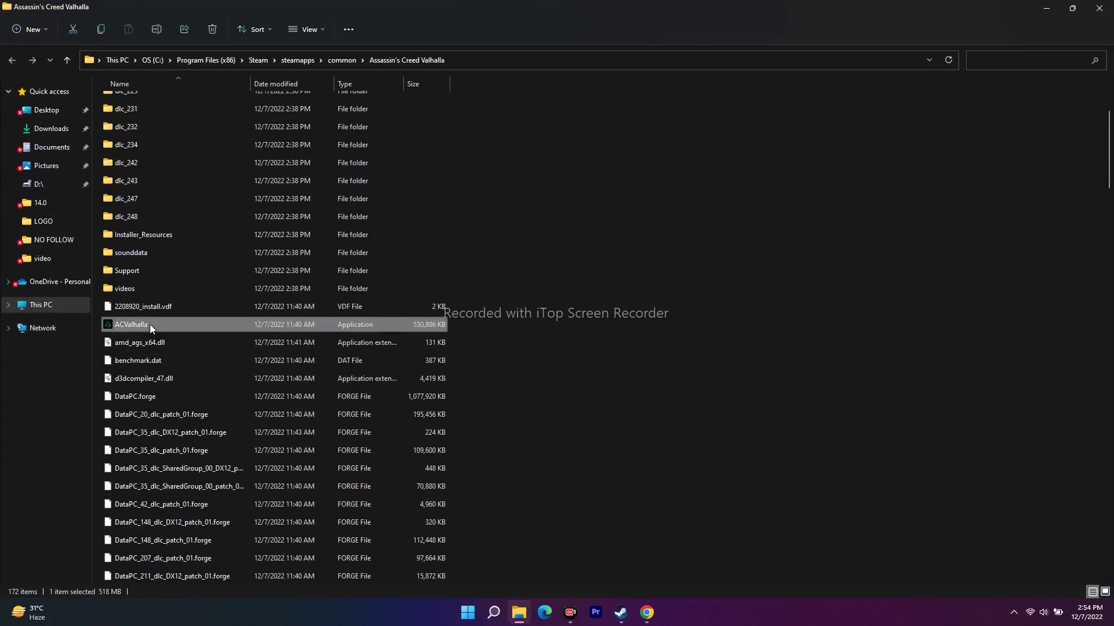
pyautogui.rightClick(150, 325)
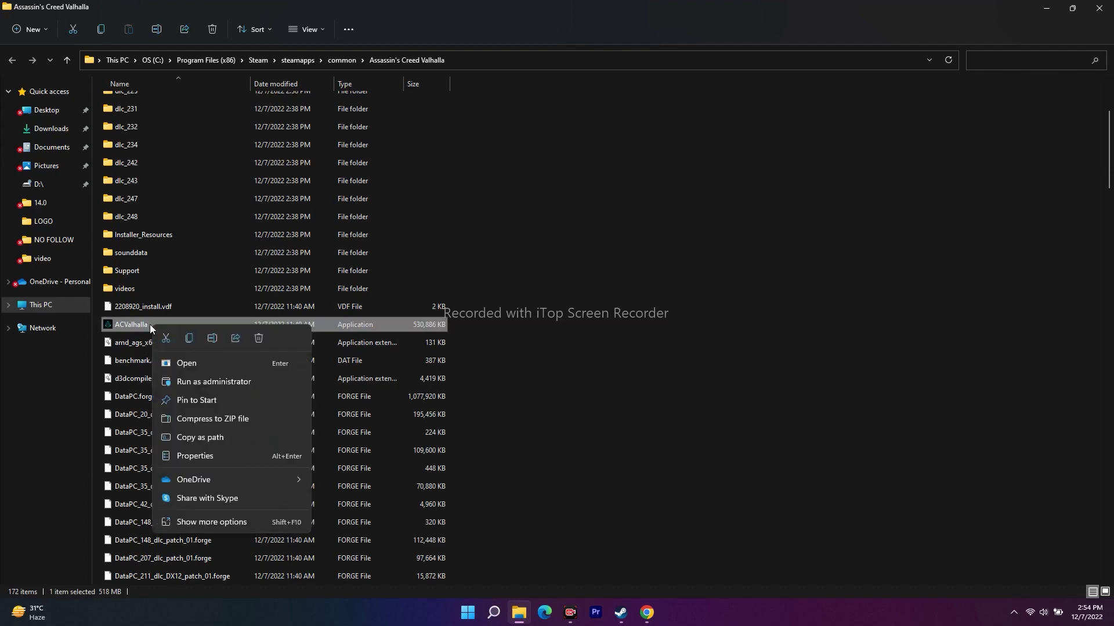
pyautogui.click(208, 523)
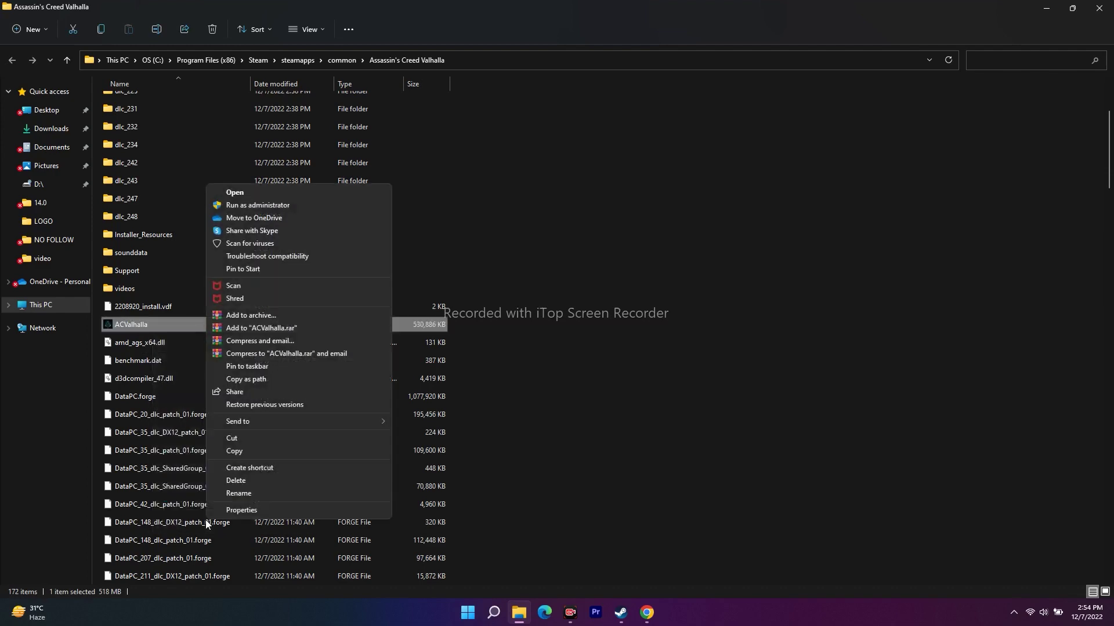
pyautogui.click(241, 510)
pyautogui.moveTo(504, 276); pyautogui.dragTo(836, 238)
pyautogui.click(590, 130)
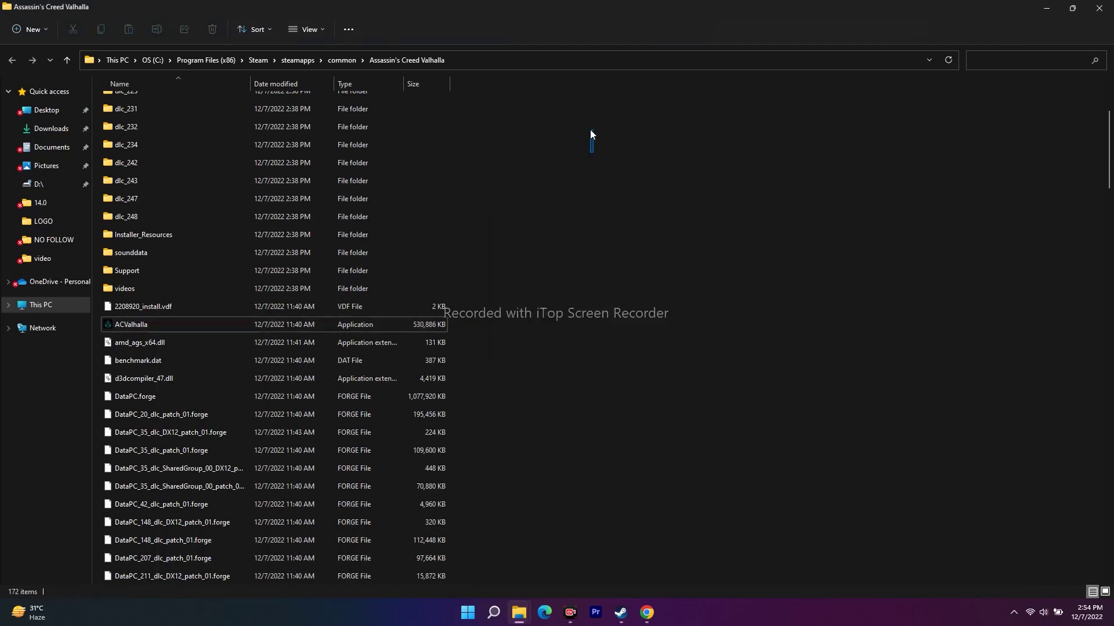
pyautogui.click(169, 325)
pyautogui.rightClick(169, 324)
pyautogui.click(217, 520)
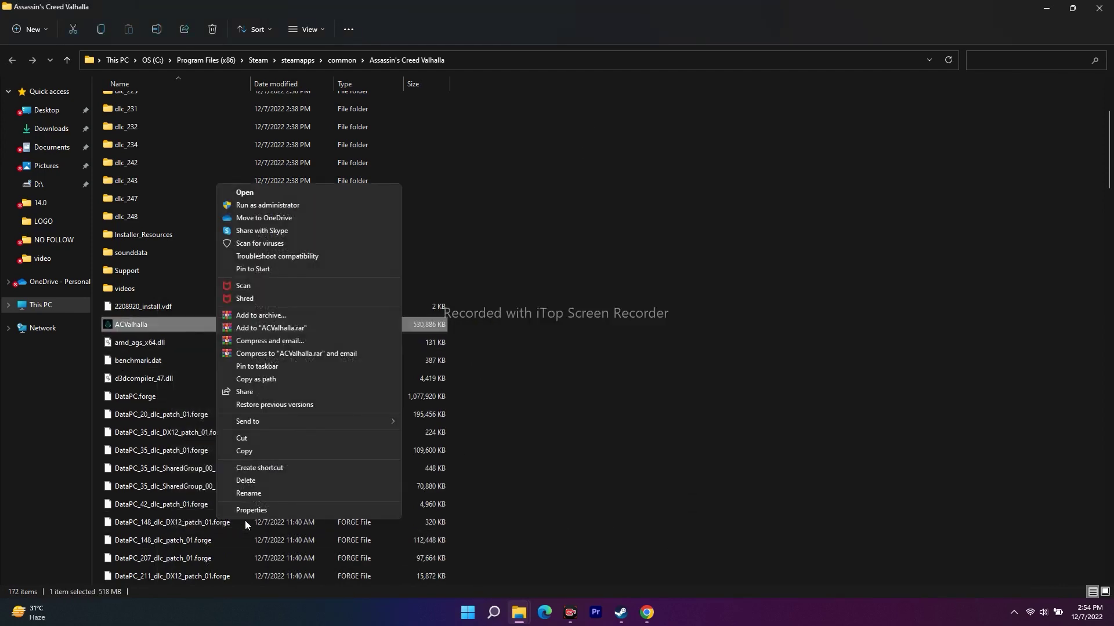
pyautogui.click(277, 510)
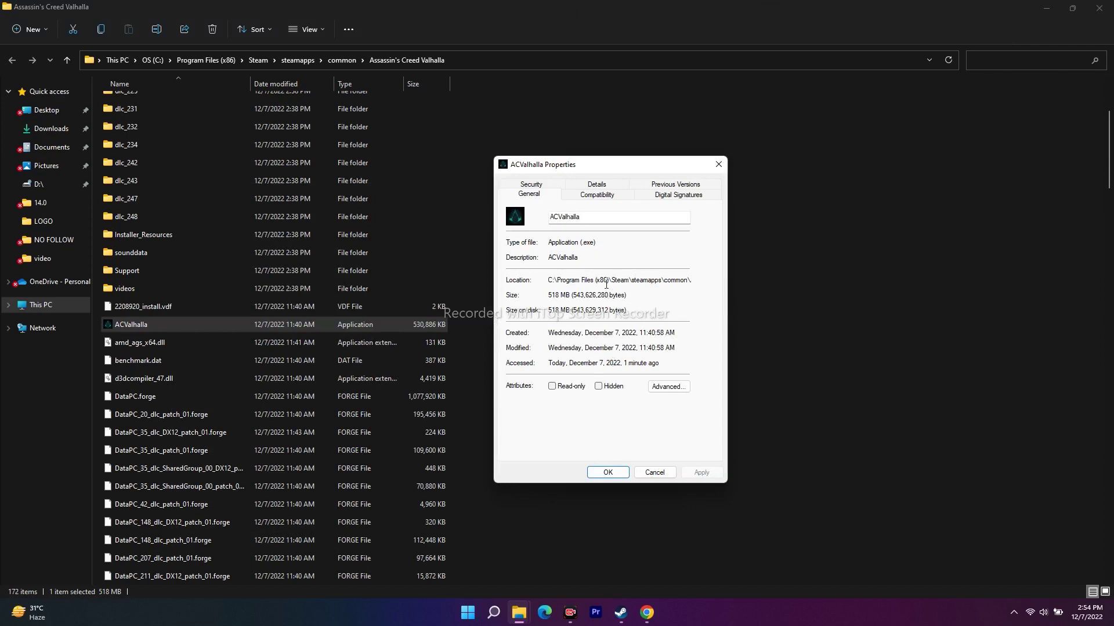
# Enable 'Run this program as an administrator' on the Compatibility tab, apply it, and close the folder.
pyautogui.click(609, 199)
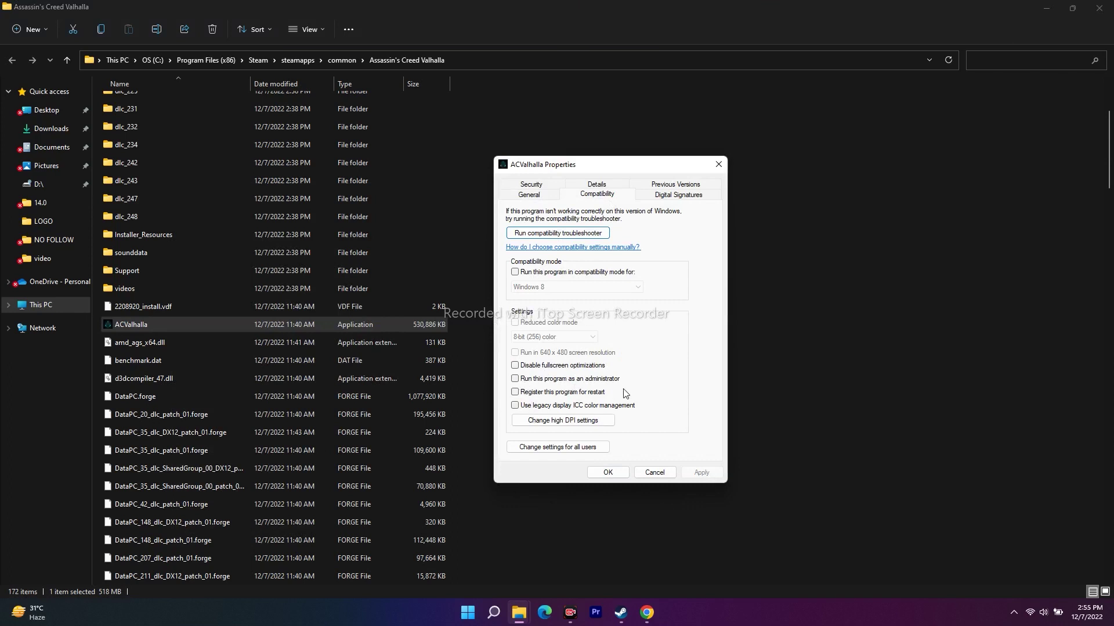
pyautogui.click(515, 379)
pyautogui.click(701, 472)
pyautogui.click(606, 473)
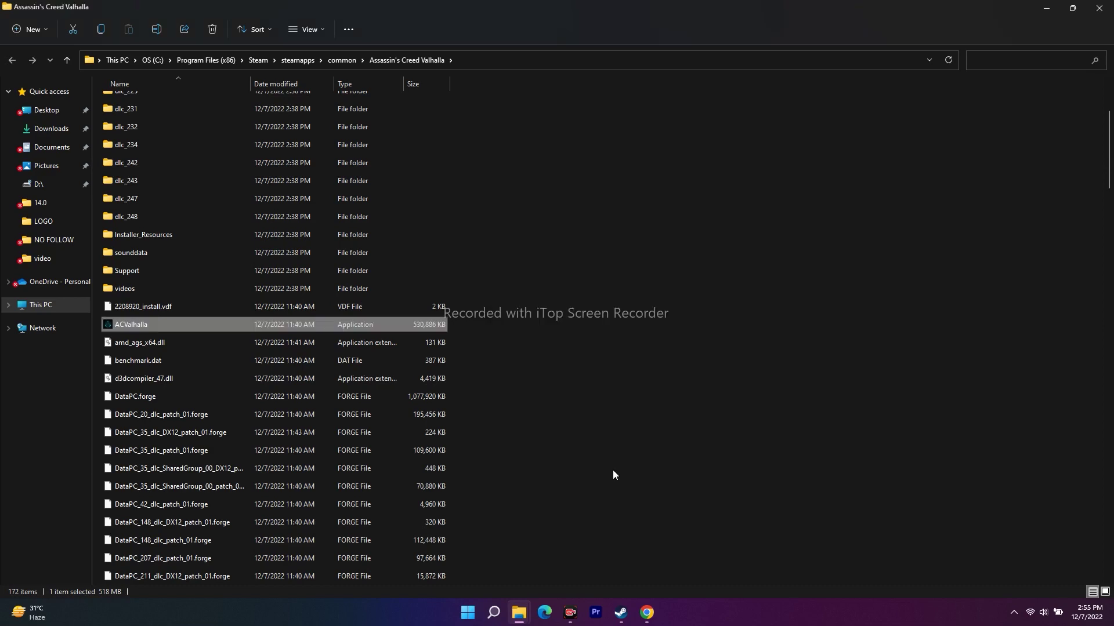
pyautogui.click(631, 345)
pyautogui.click(1100, 8)
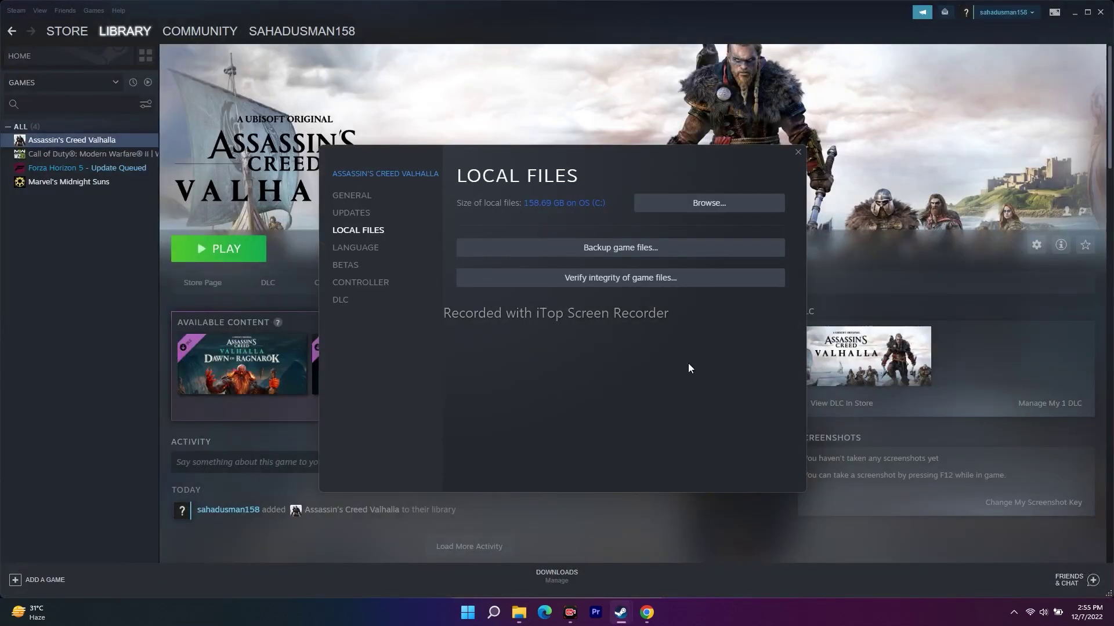
# Close Steam's Local Files properties window and minimize Steam.
pyautogui.click(797, 153)
pyautogui.moveTo(248, 369)
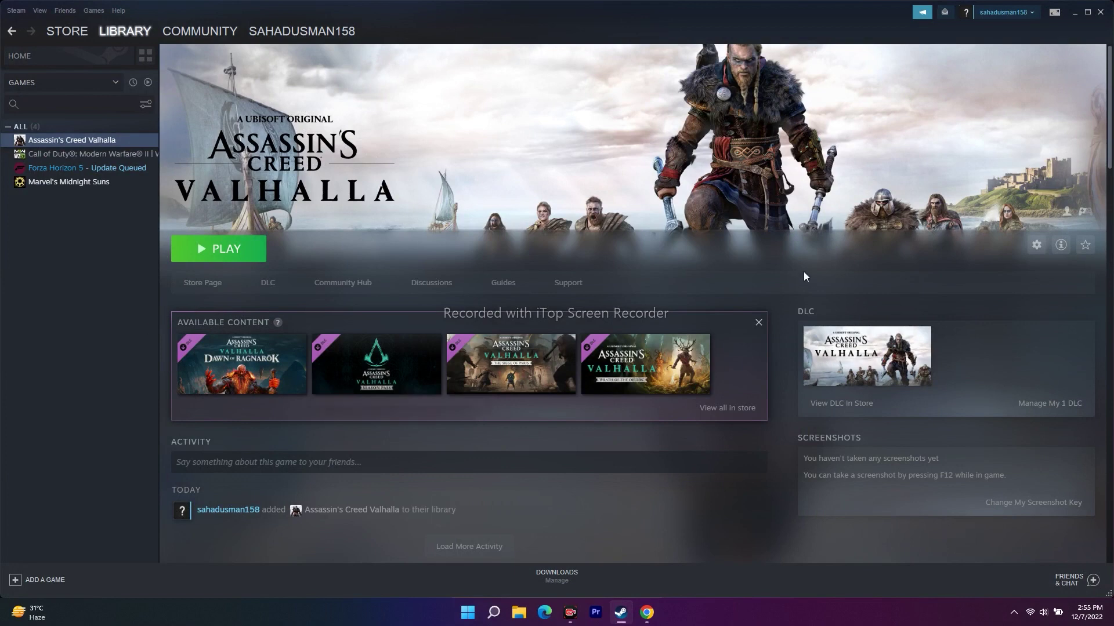
pyautogui.click(1075, 14)
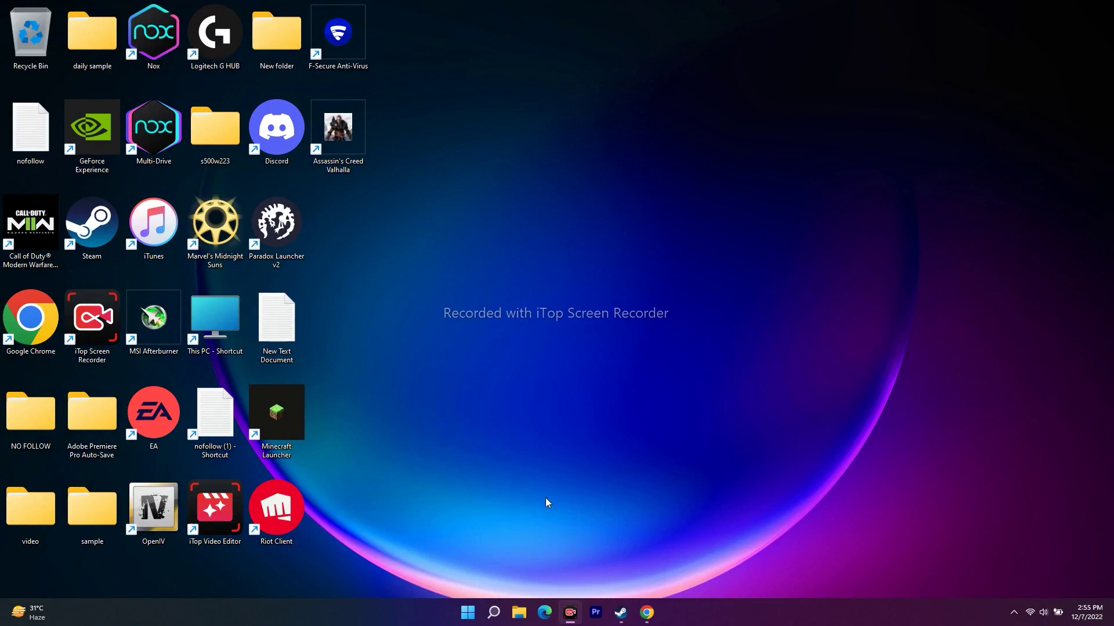
# In File Explorer, go to This PC > OS (C:) > Program Files (x86).
pyautogui.click(519, 612)
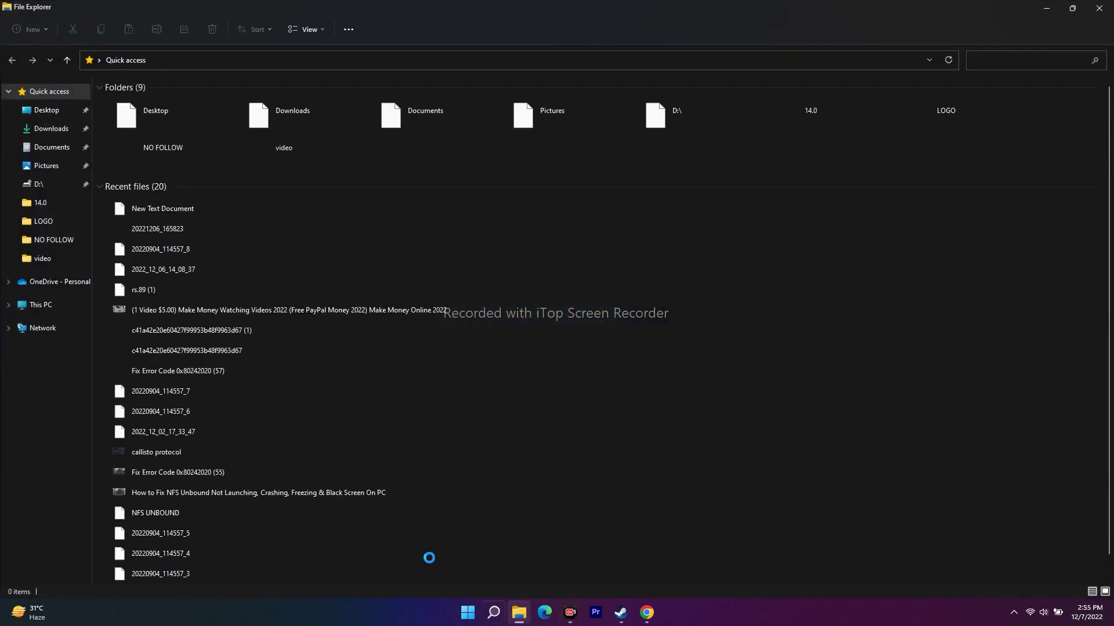
pyautogui.click(50, 308)
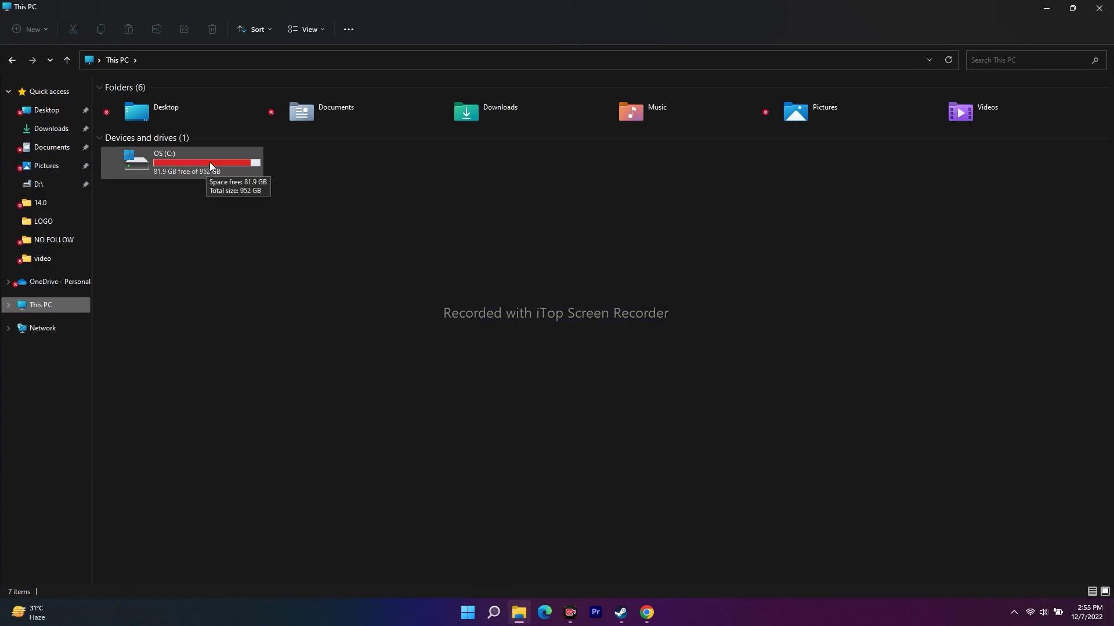
pyautogui.doubleClick(210, 161)
pyautogui.click(178, 396)
pyautogui.doubleClick(179, 395)
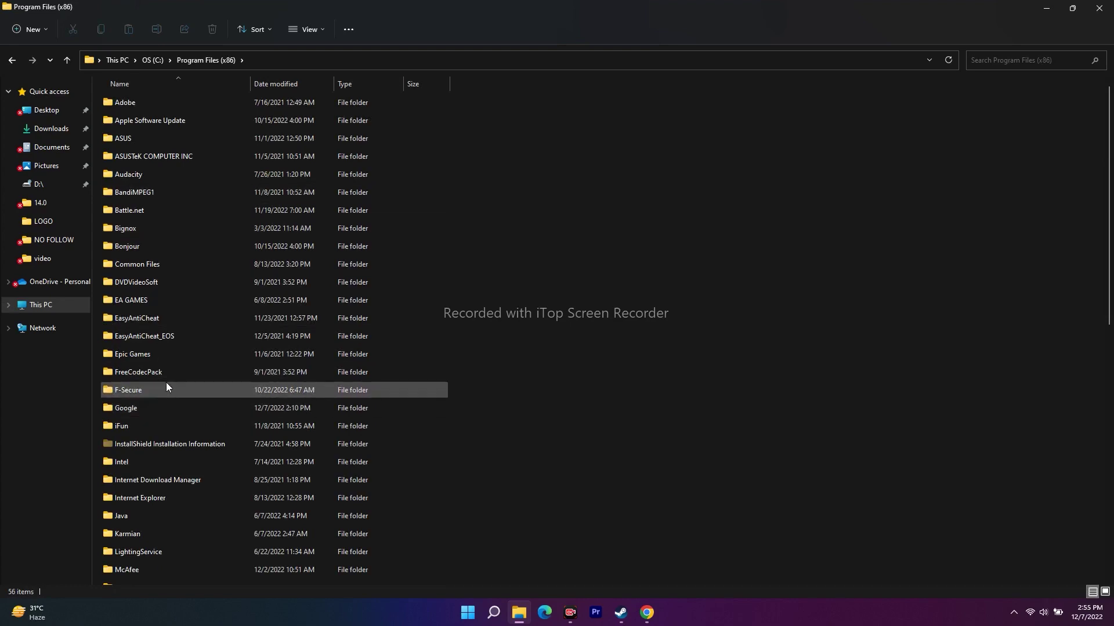
# Open Steam > steamapps > common > Assassin's Creed Valhalla.
pyautogui.scroll(-1, 164, 377)
pyautogui.scroll(-6, 165, 360)
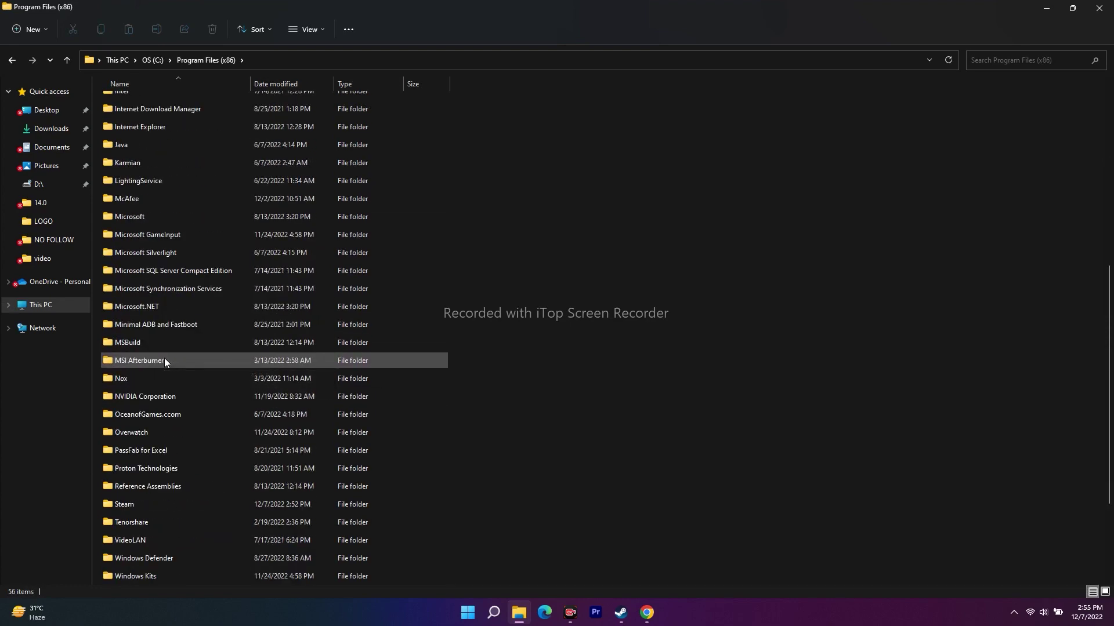
pyautogui.scroll(-1, 165, 361)
pyautogui.doubleClick(163, 450)
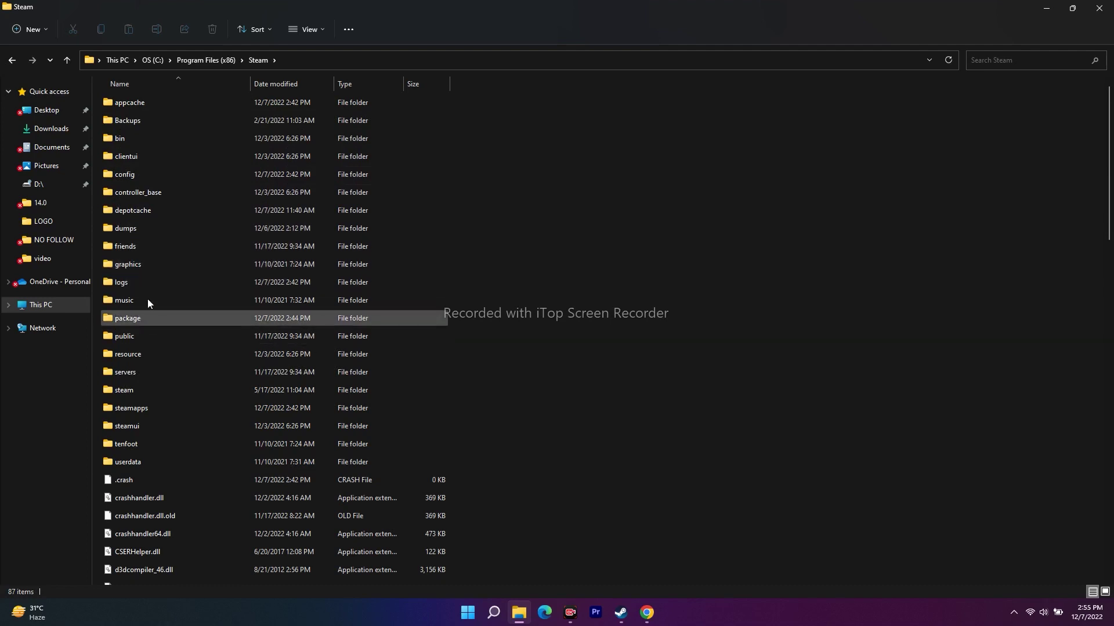
pyautogui.doubleClick(152, 408)
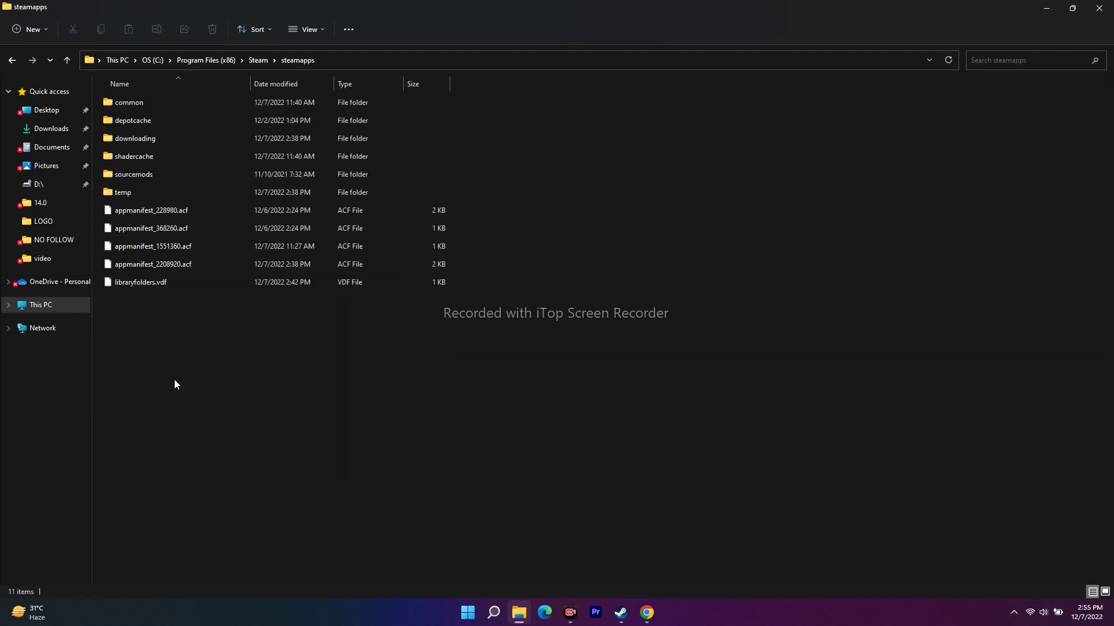
pyautogui.doubleClick(163, 105)
pyautogui.doubleClick(169, 98)
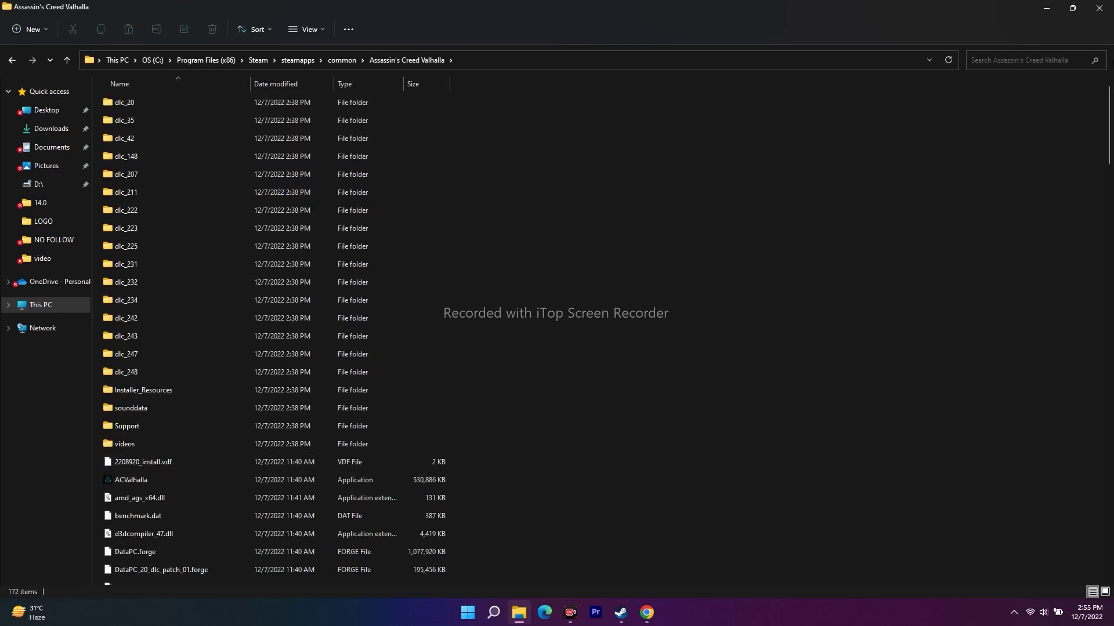
# Open the Compatibility tab of the ACValhalla executable's properties.
pyautogui.click(157, 481)
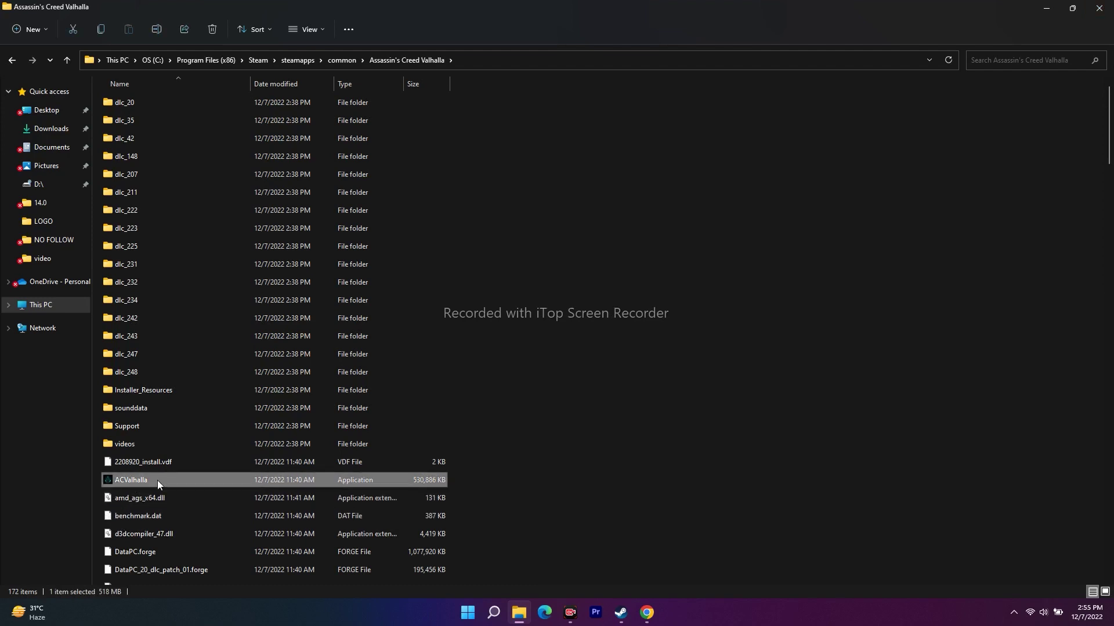
pyautogui.rightClick(158, 481)
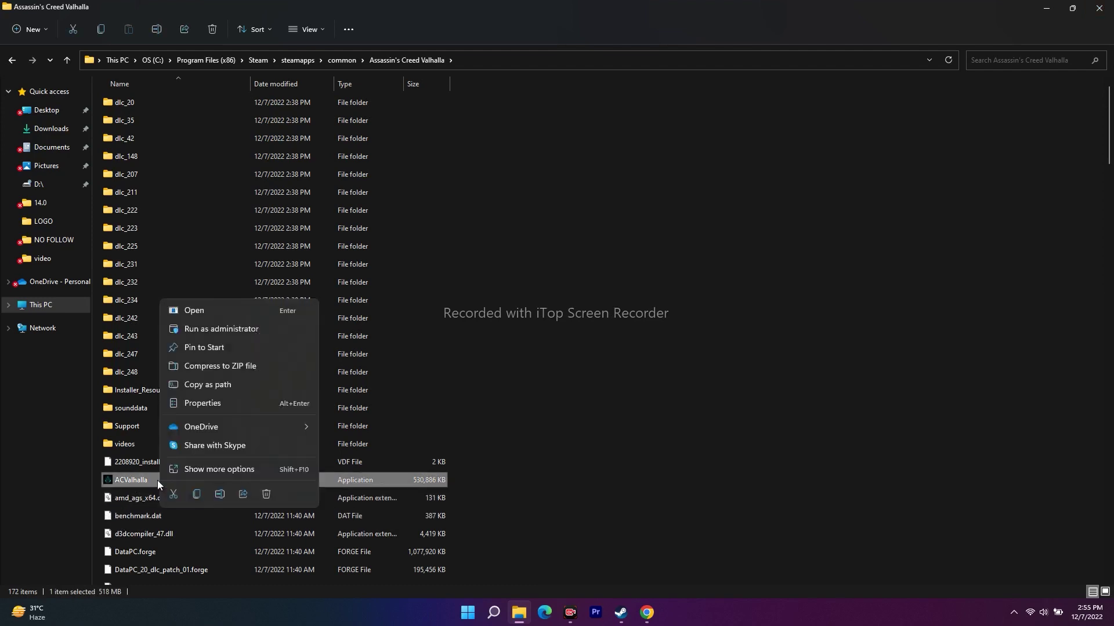
pyautogui.click(232, 472)
pyautogui.click(264, 461)
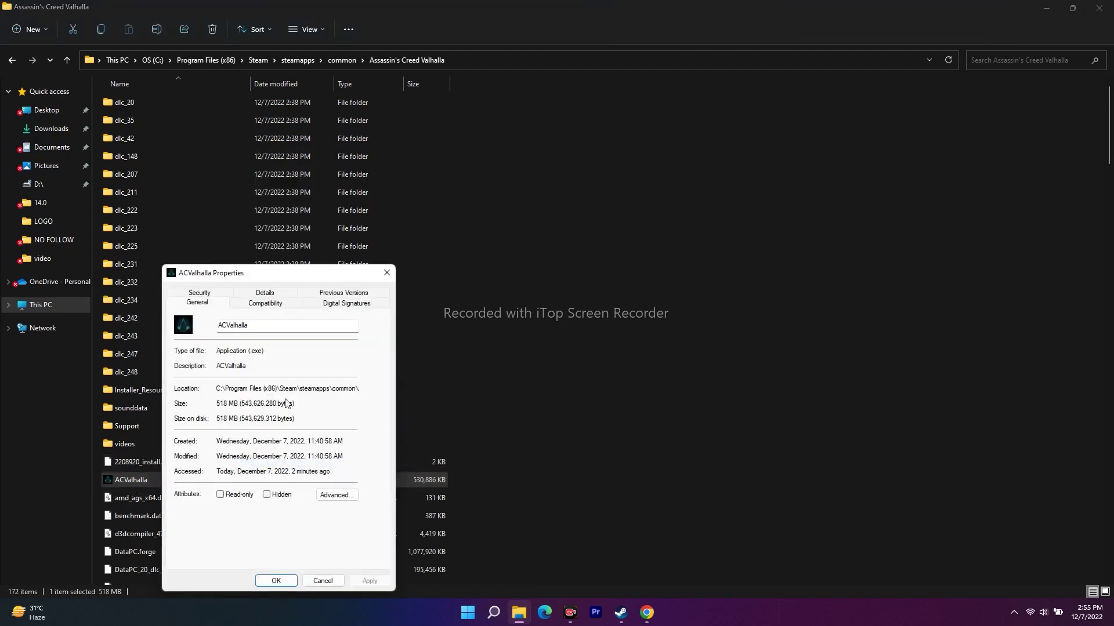
pyautogui.click(265, 302)
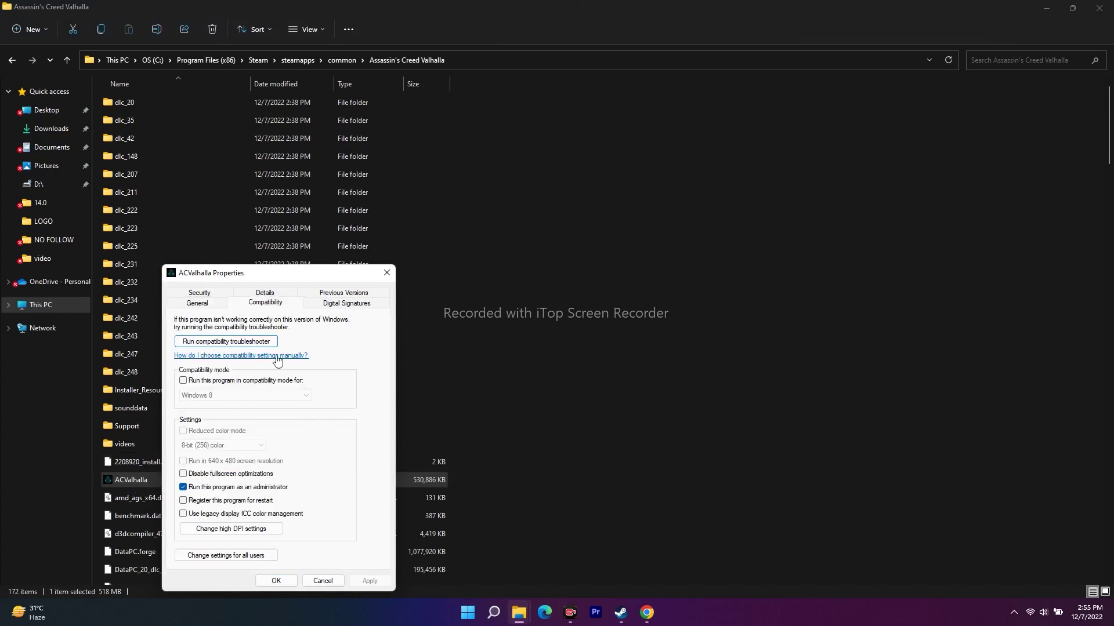
# Enable 'Run this program as an administrator', apply, confirm, and close the game folder.
pyautogui.click(183, 487)
pyautogui.click(183, 487)
pyautogui.click(369, 580)
pyautogui.click(275, 581)
pyautogui.click(1019, 234)
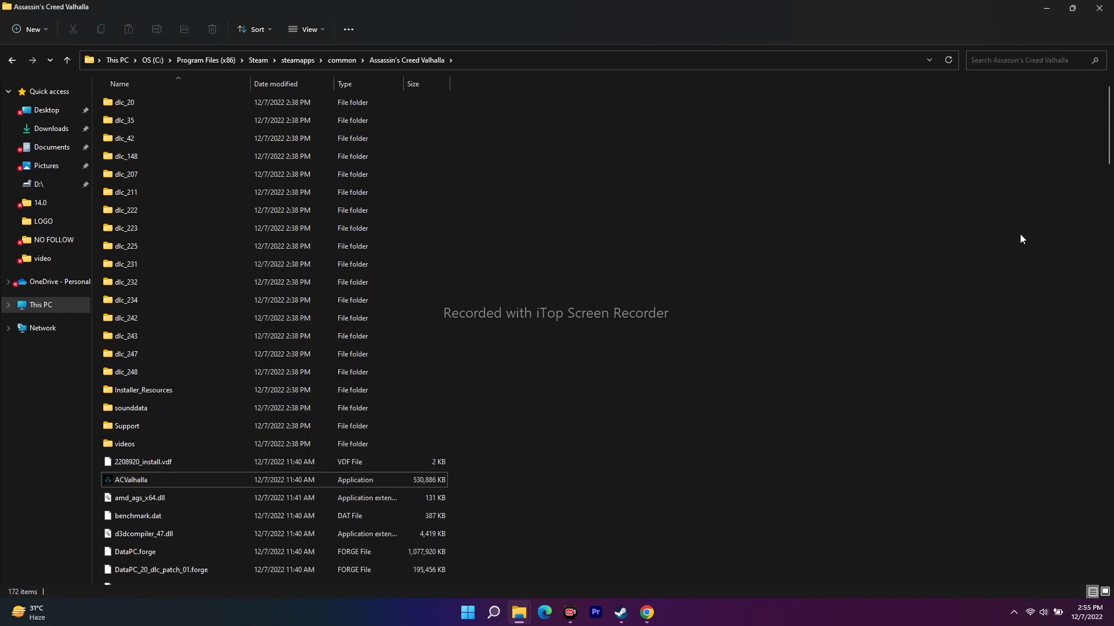
pyautogui.click(1099, 8)
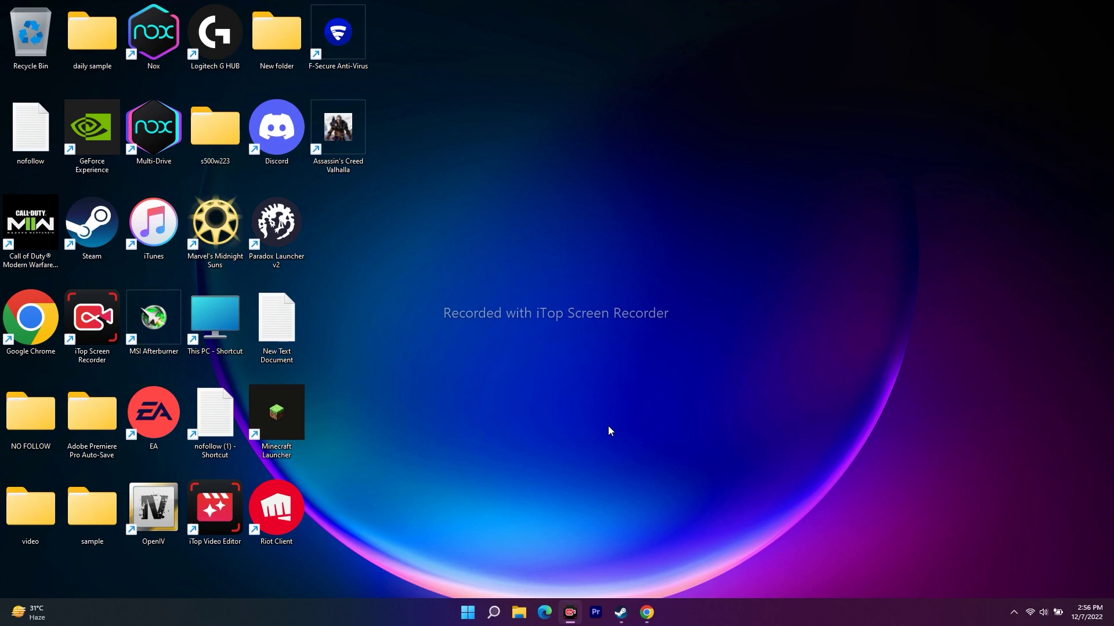
# Retry the failed updates on Settings' Windows Update page, then close Settings and return to Steam.
pyautogui.click(494, 612)
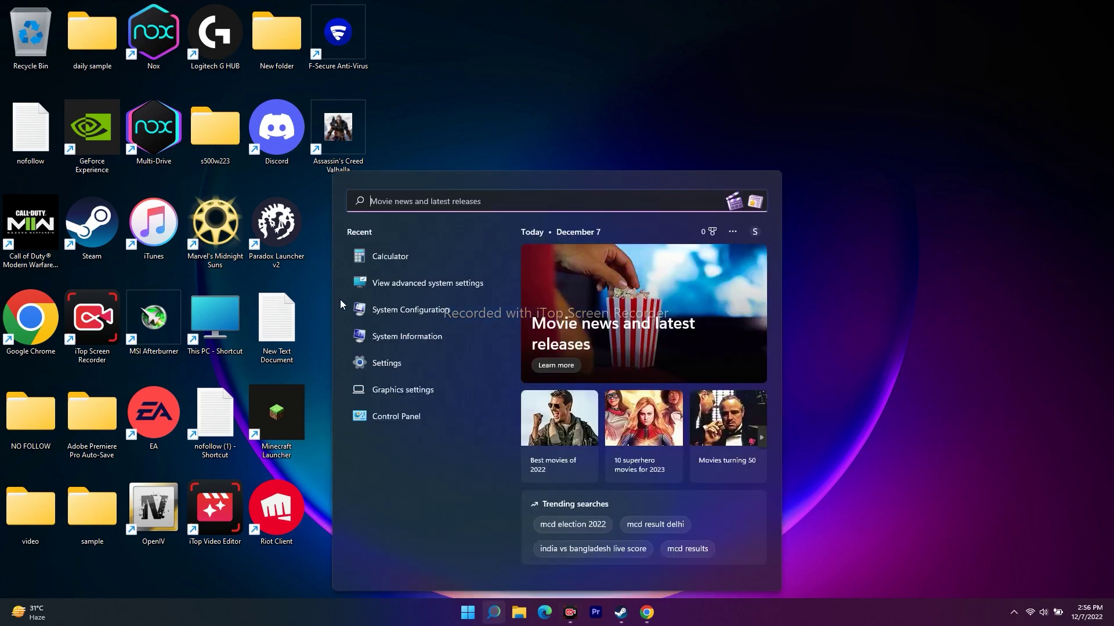
pyautogui.click(381, 365)
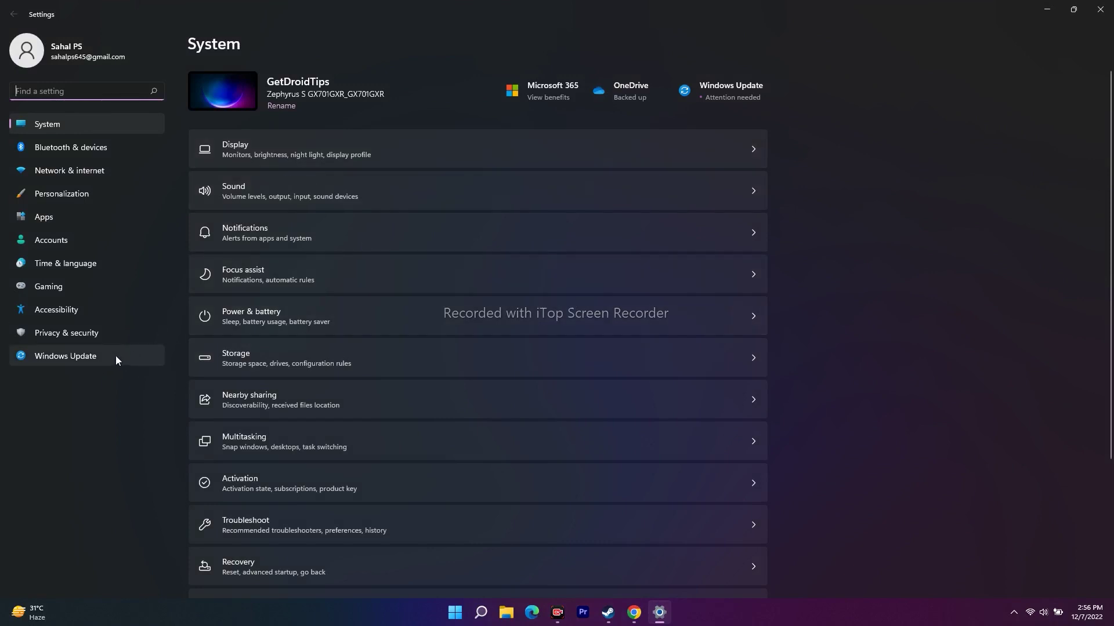
pyautogui.click(61, 357)
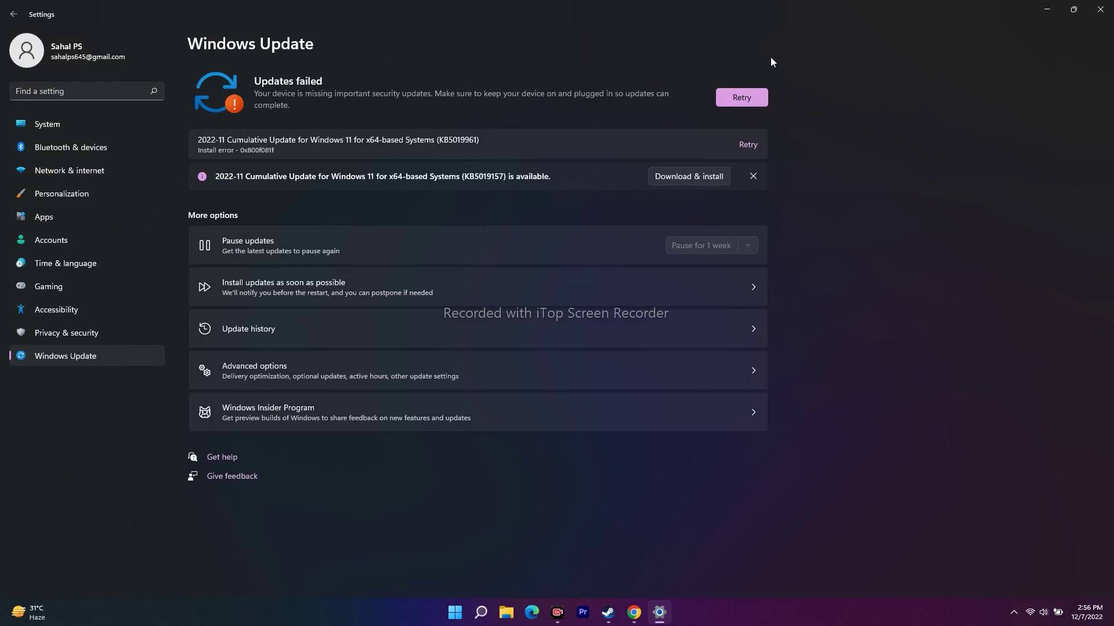
pyautogui.click(743, 99)
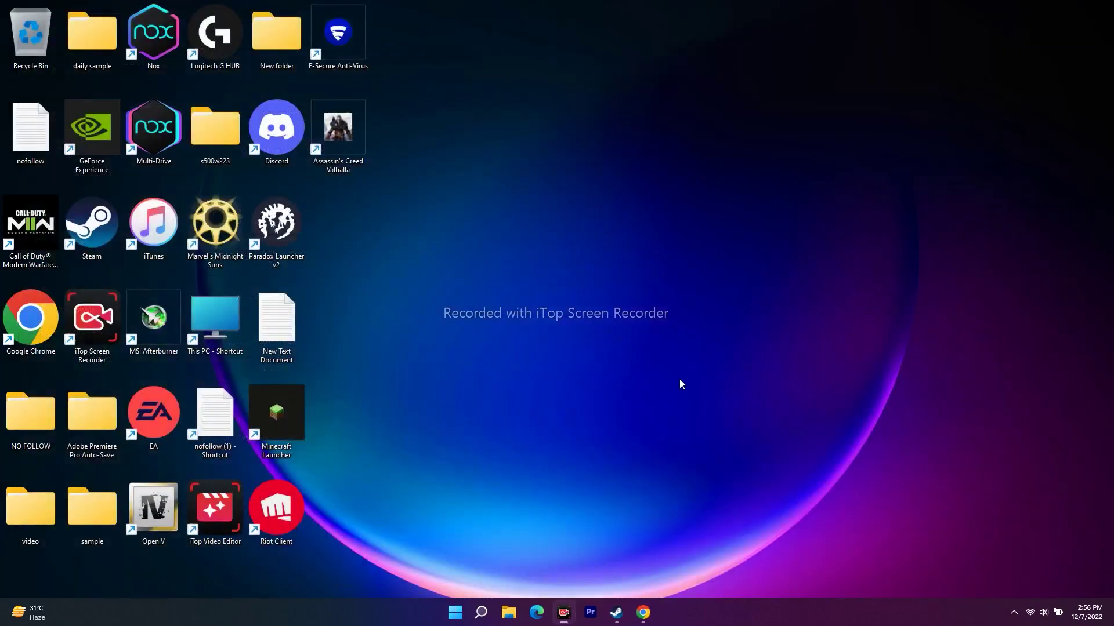
pyautogui.click(1100, 9)
pyautogui.click(620, 612)
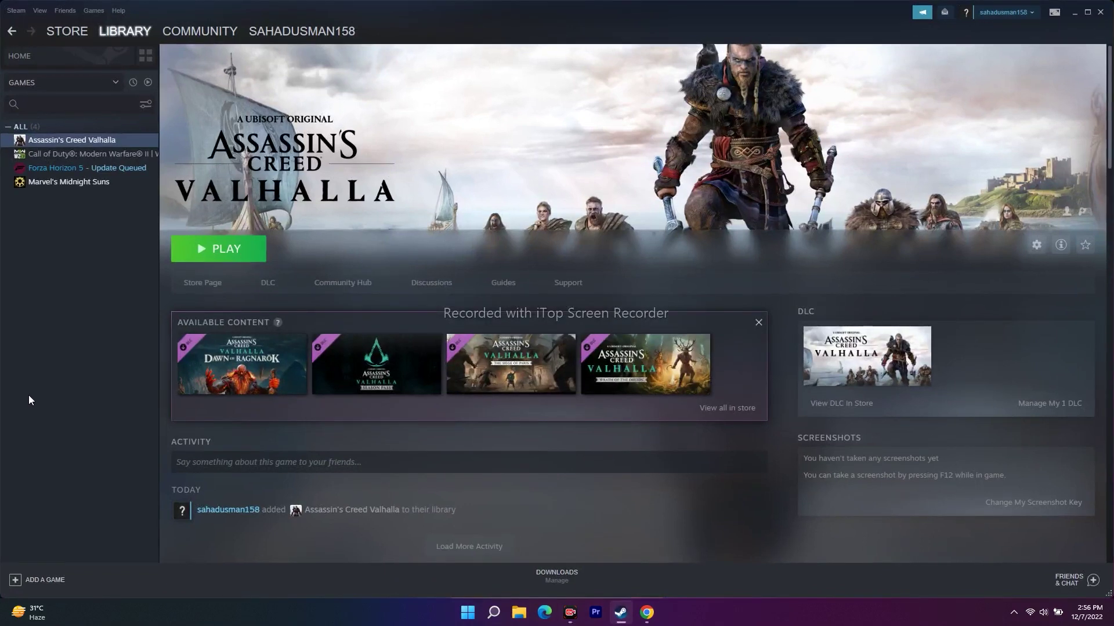
# Start Verify integrity of game files for Assassin's Creed Valhalla, then minimize Steam.
pyautogui.rightClick(77, 143)
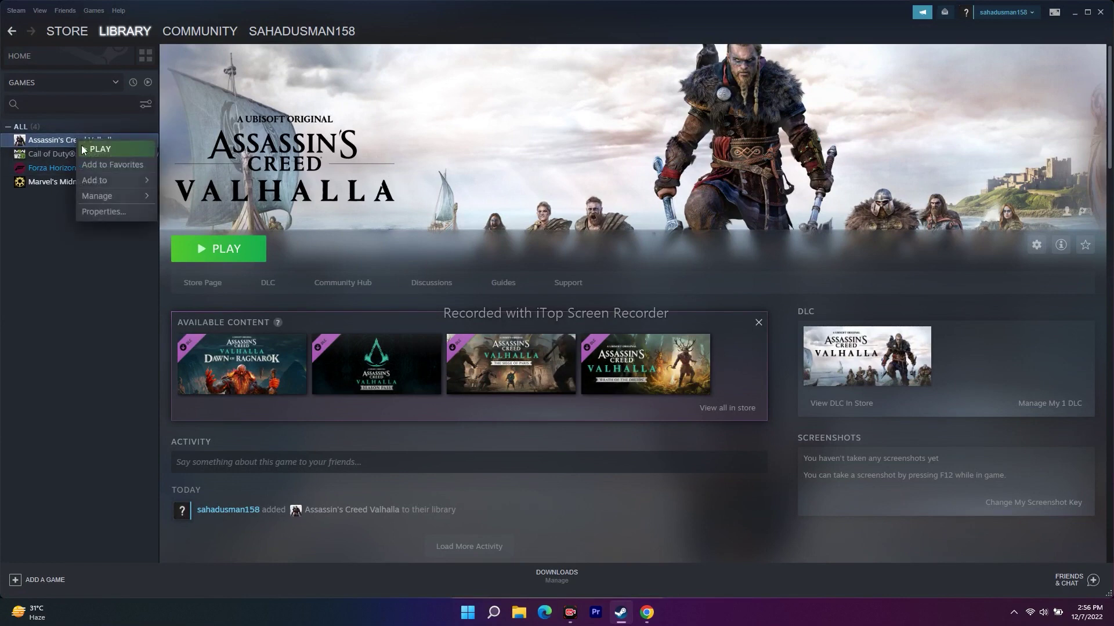
pyautogui.click(103, 212)
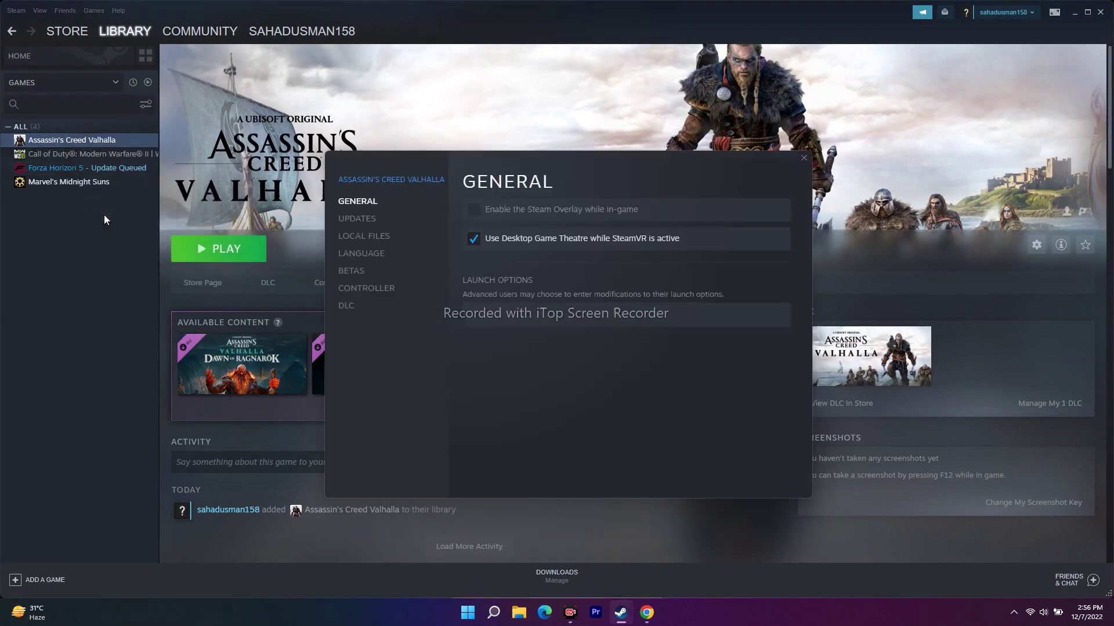
pyautogui.click(380, 237)
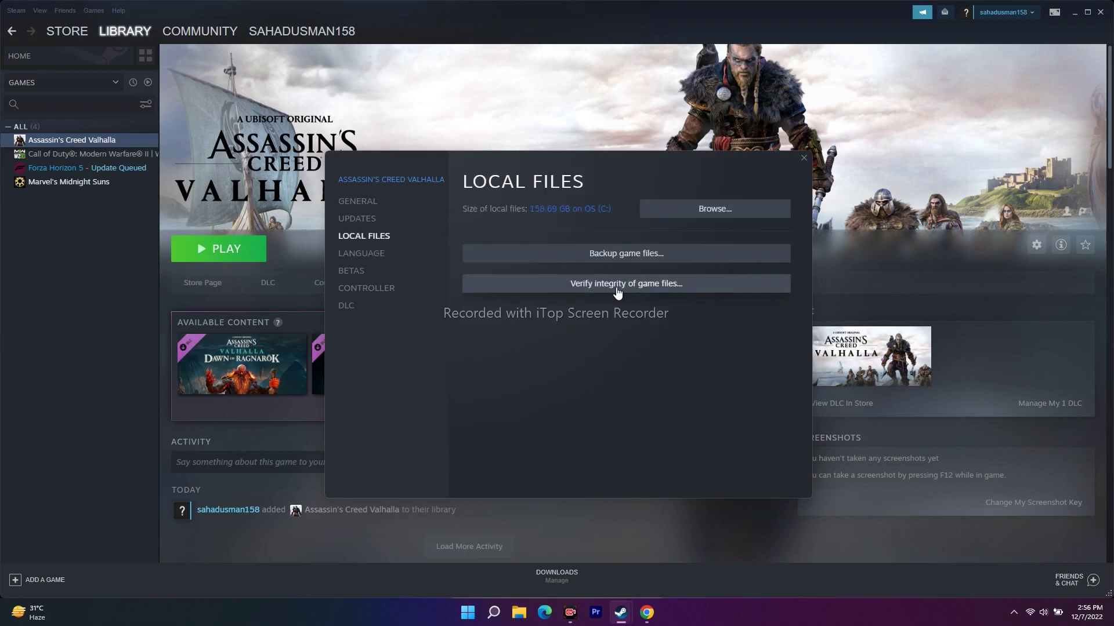
pyautogui.click(651, 285)
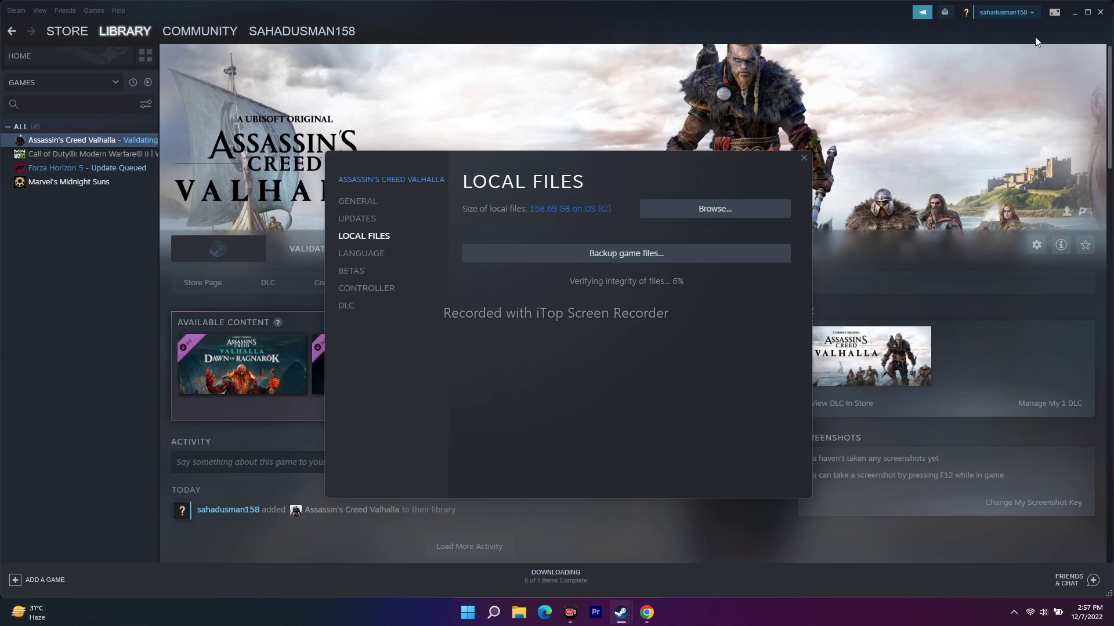
pyautogui.click(1074, 14)
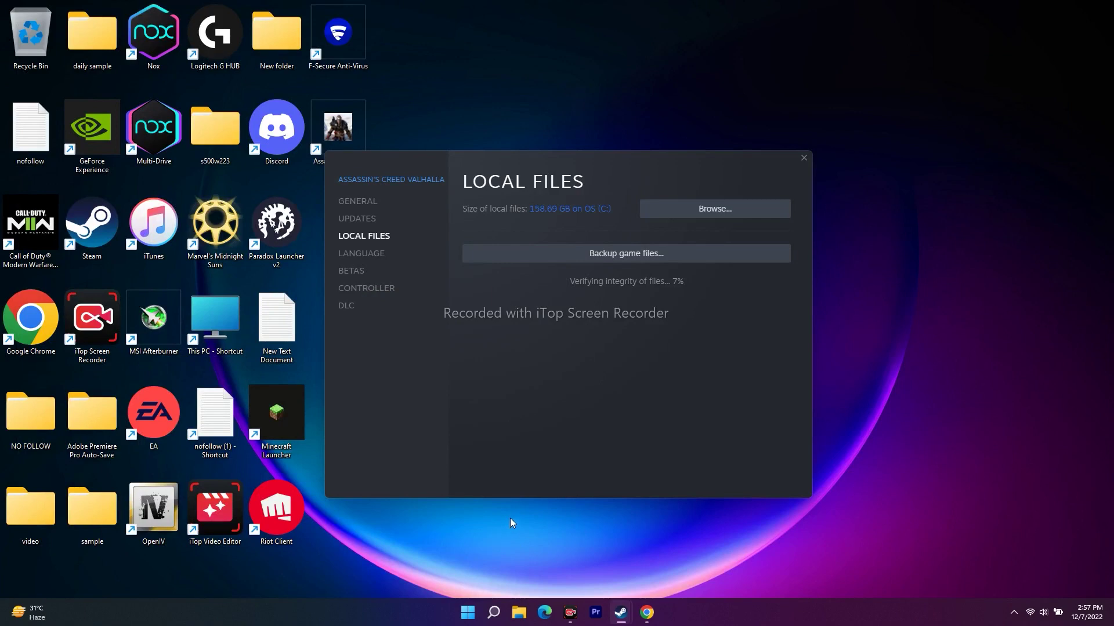
# In System Configuration, Disable all services with Microsoft services hidden, click OK, and skip restarting.
pyautogui.click(493, 613)
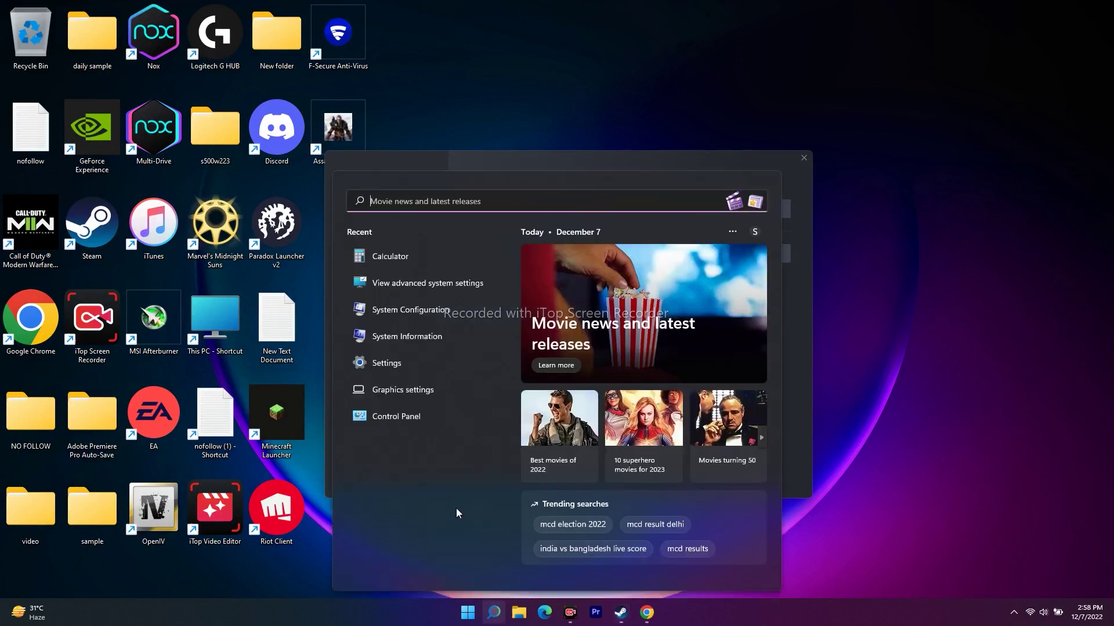
pyautogui.click(413, 309)
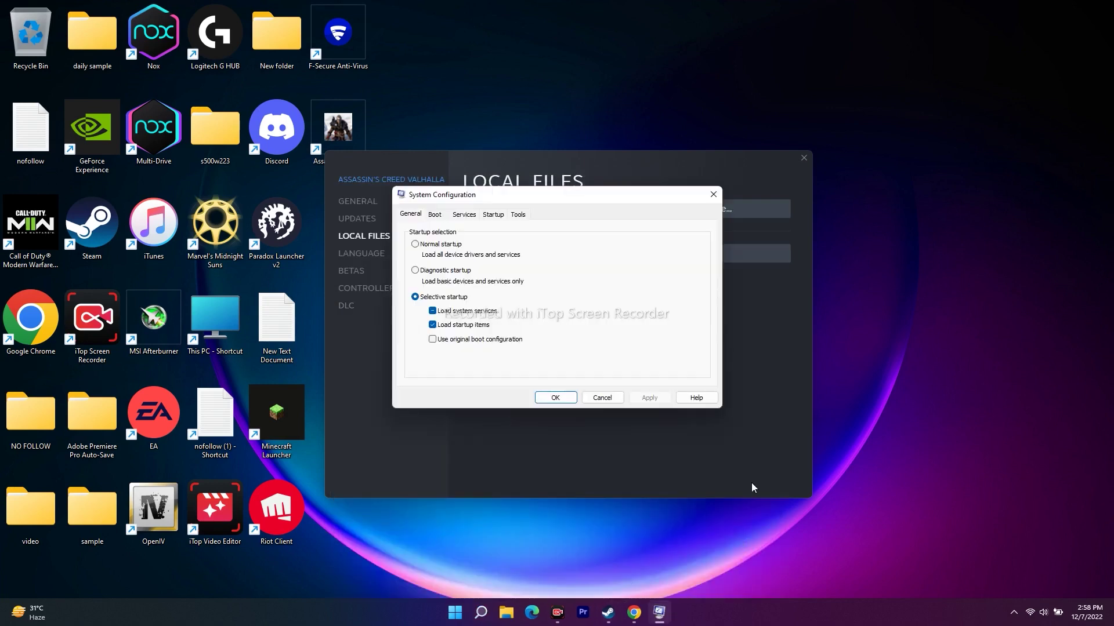
pyautogui.click(468, 218)
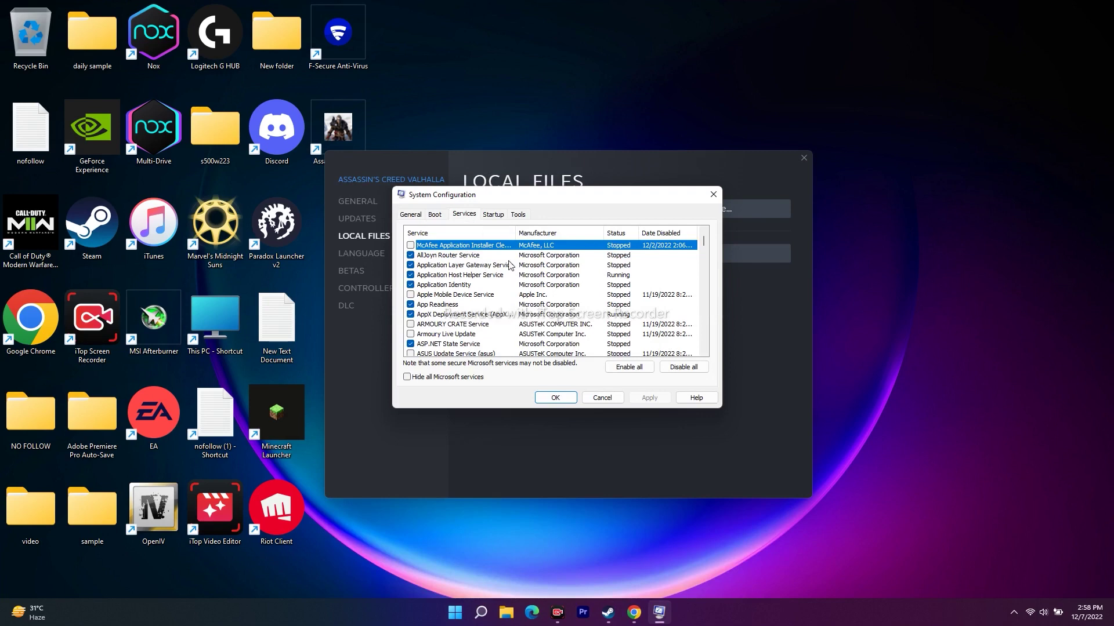
pyautogui.click(684, 373)
pyautogui.click(448, 379)
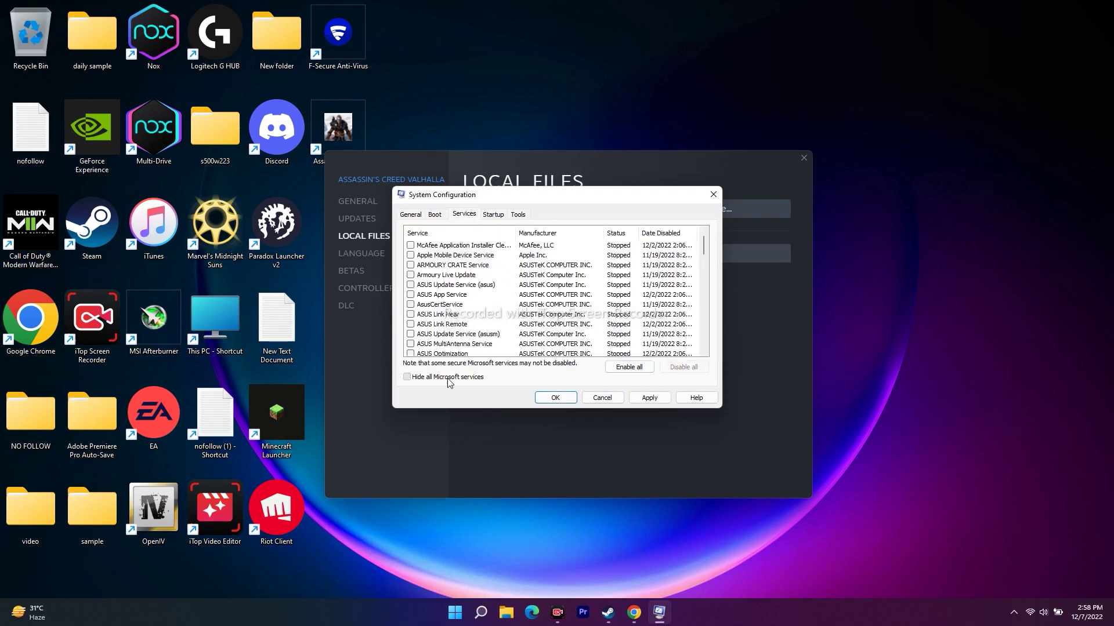
pyautogui.click(448, 379)
pyautogui.click(554, 398)
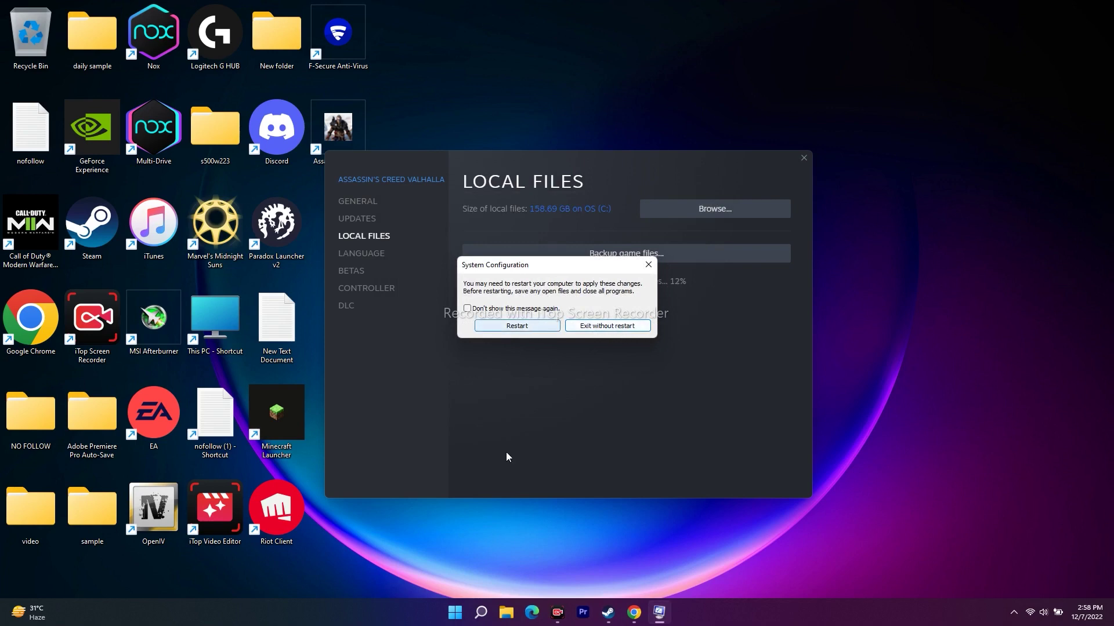
pyautogui.click(648, 264)
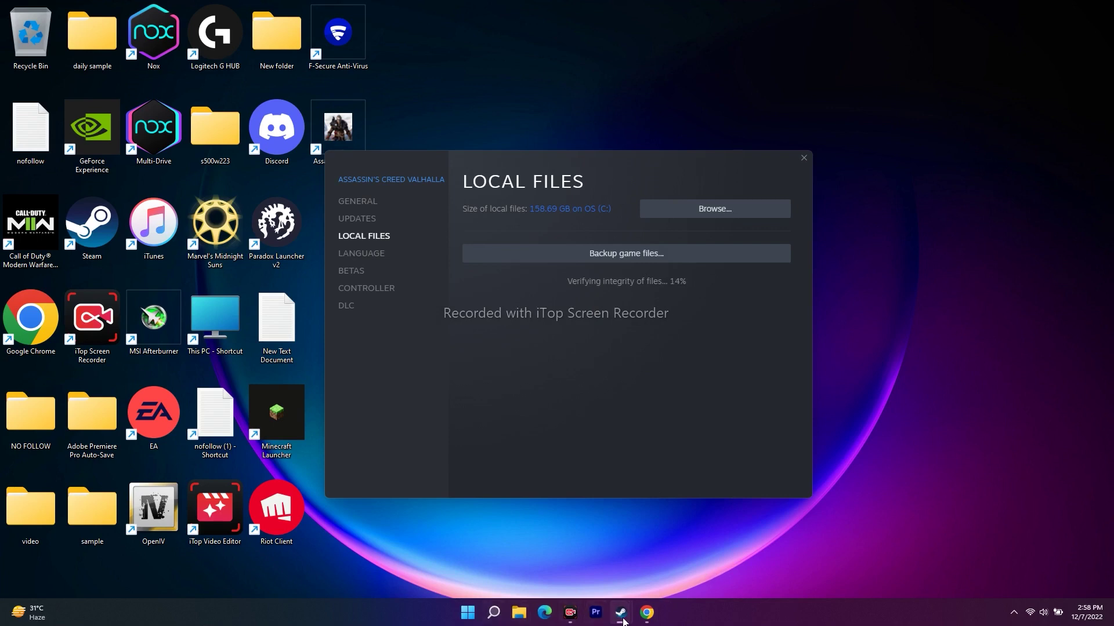
# Restore Steam's library window from the taskbar to watch Valhalla validating.
pyautogui.click(561, 545)
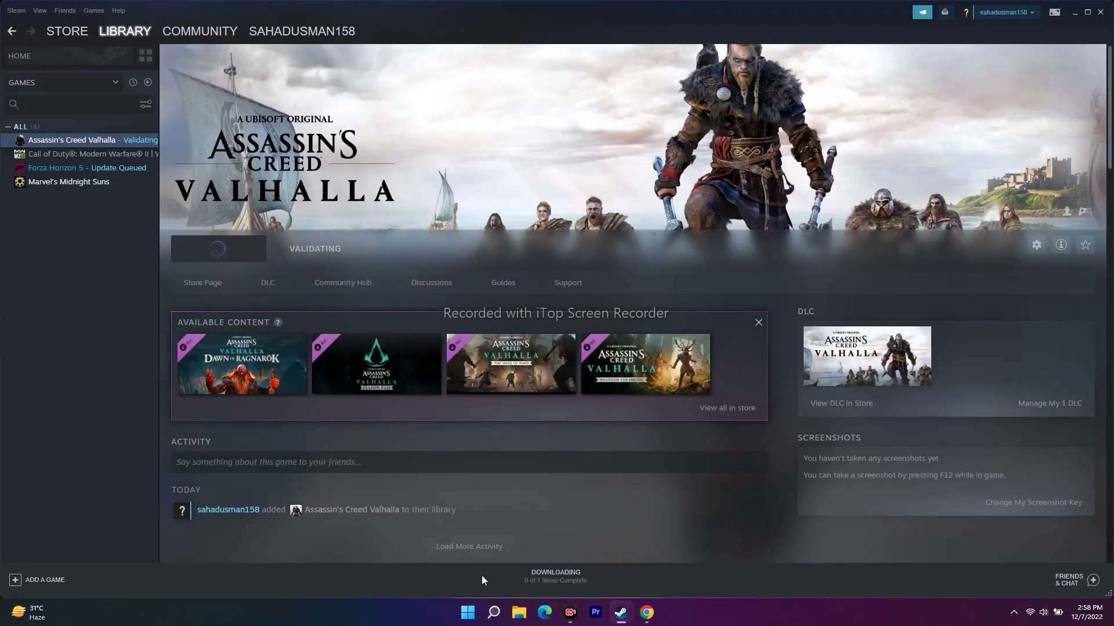